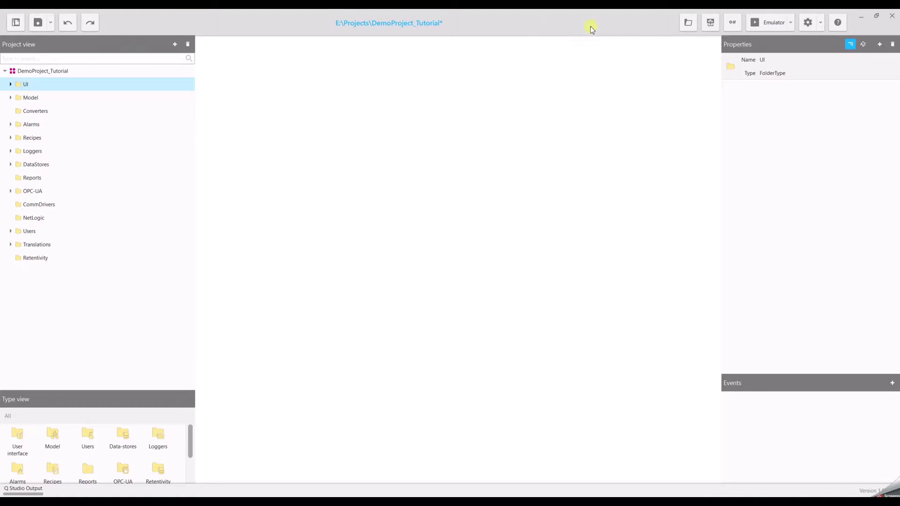
Add the Alarms Event Logger template from the Misc template library to the project's Loggers folder
{"action": "left_click", "coordinate": [714, 28]}
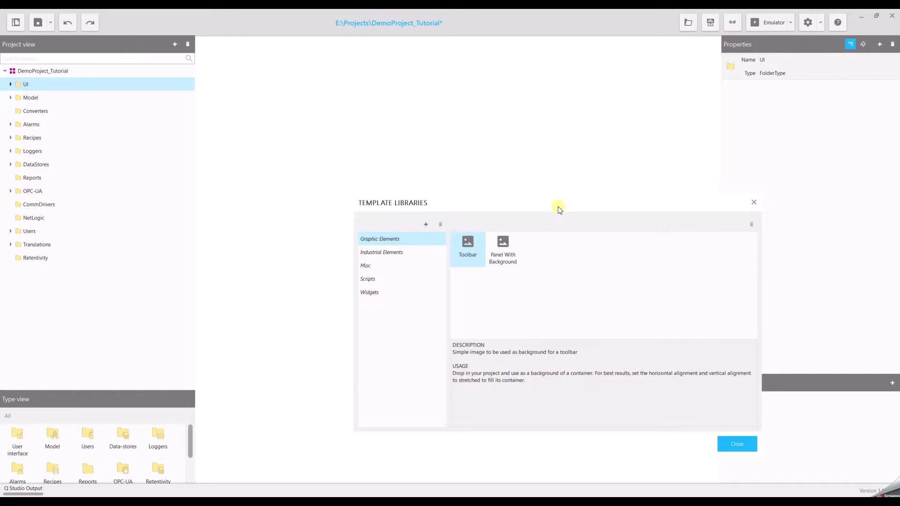
{"action": "left_click", "coordinate": [370, 266]}
{"action": "left_click", "coordinate": [466, 261]}
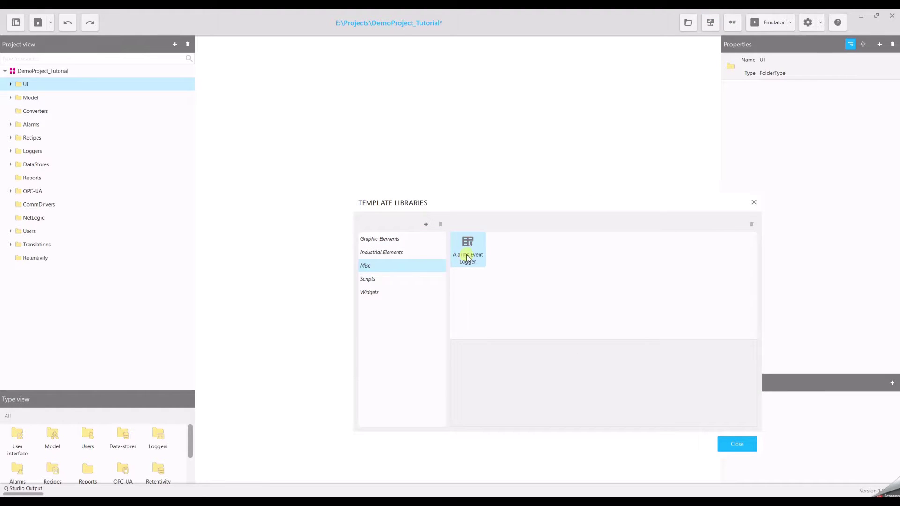
{"action": "left_click", "coordinate": [471, 249]}
{"action": "left_click_drag", "start_coordinate": [471, 249], "coordinate": [30, 152]}
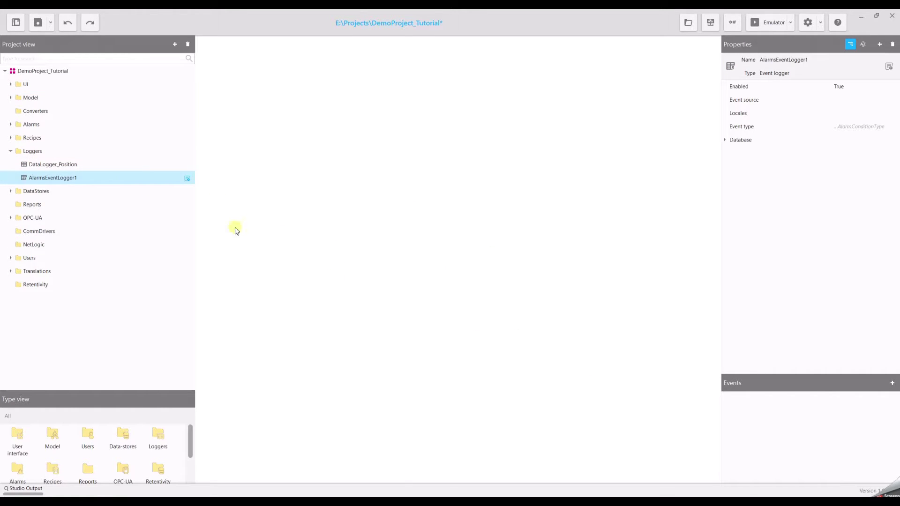
Create a new event logger in the Loggers folder
{"action": "right_click", "coordinate": [36, 153]}
{"action": "mouse_move", "coordinate": [47, 158]}
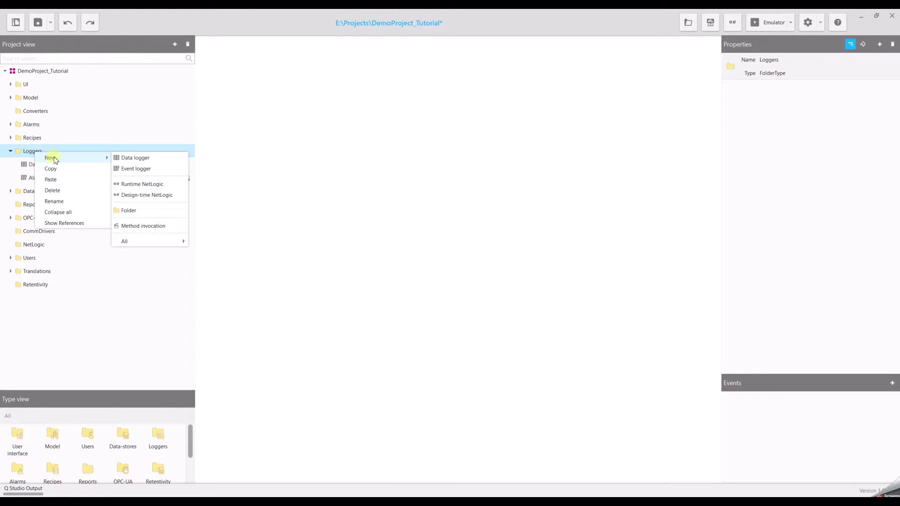
{"action": "left_click", "coordinate": [132, 170]}
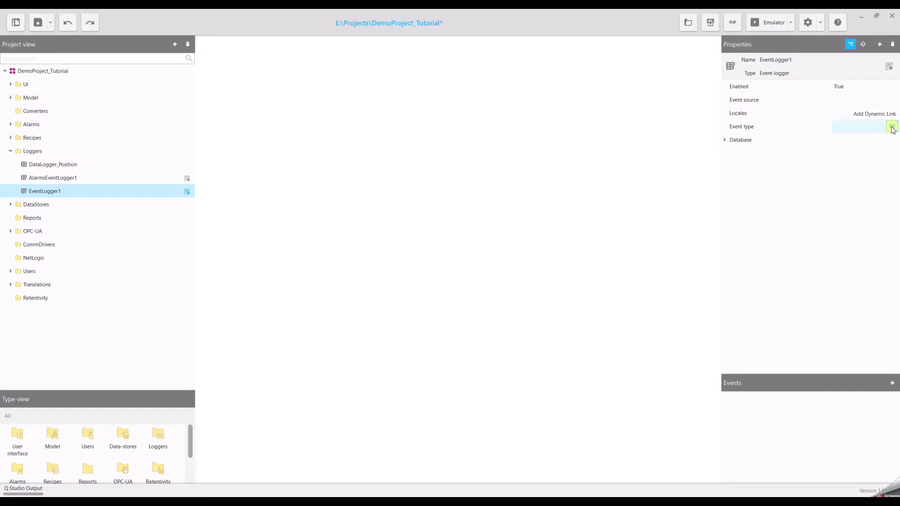
Set the new event logger's event type to AlarmConditionType, found under BaseEventType > ConditionType > AcknowledgeableConditionType
{"action": "left_click", "coordinate": [892, 128]}
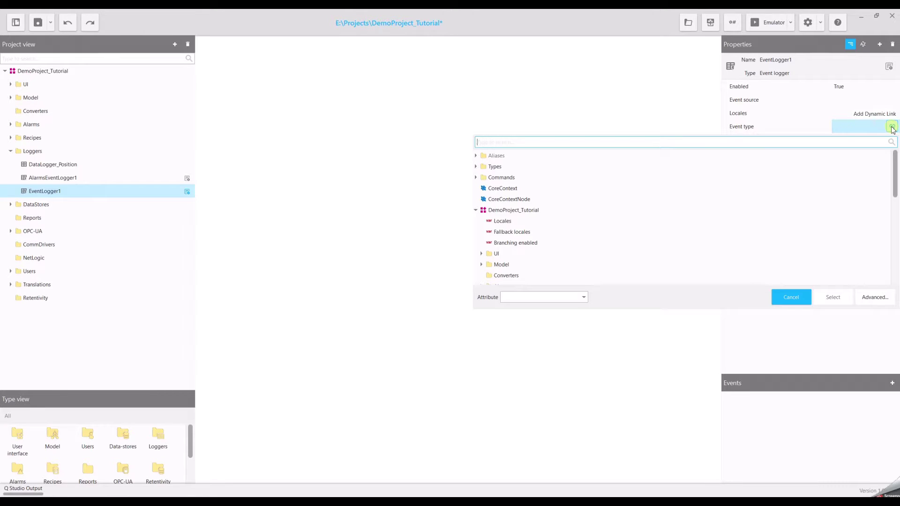
{"action": "left_click", "coordinate": [476, 166]}
{"action": "left_click", "coordinate": [481, 188]}
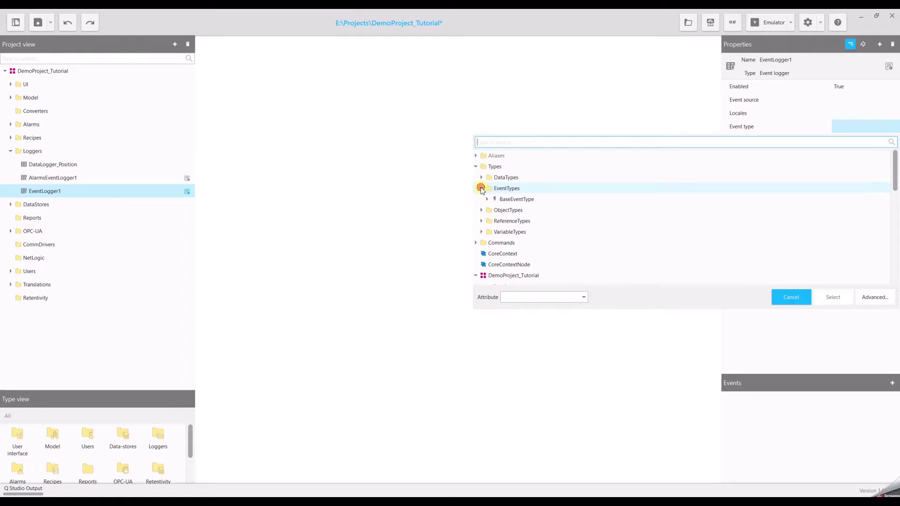
{"action": "left_click", "coordinate": [487, 199]}
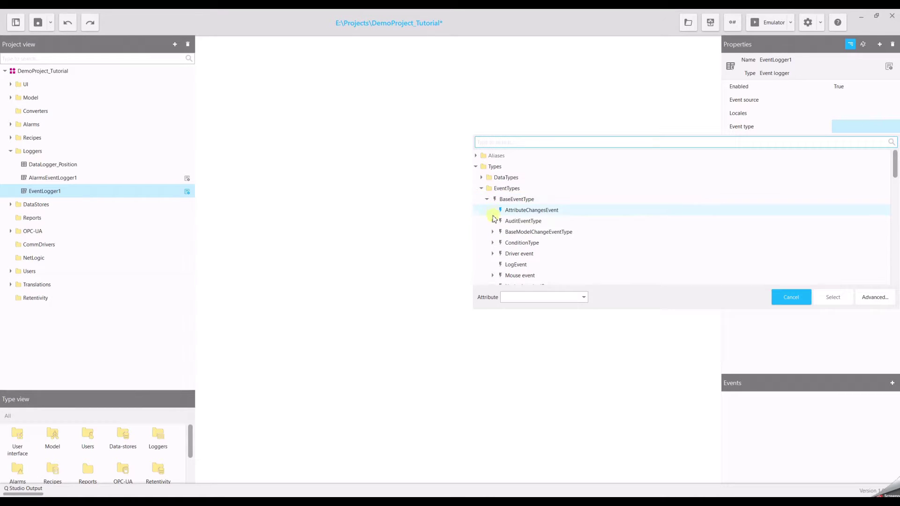
{"action": "left_click", "coordinate": [492, 243]}
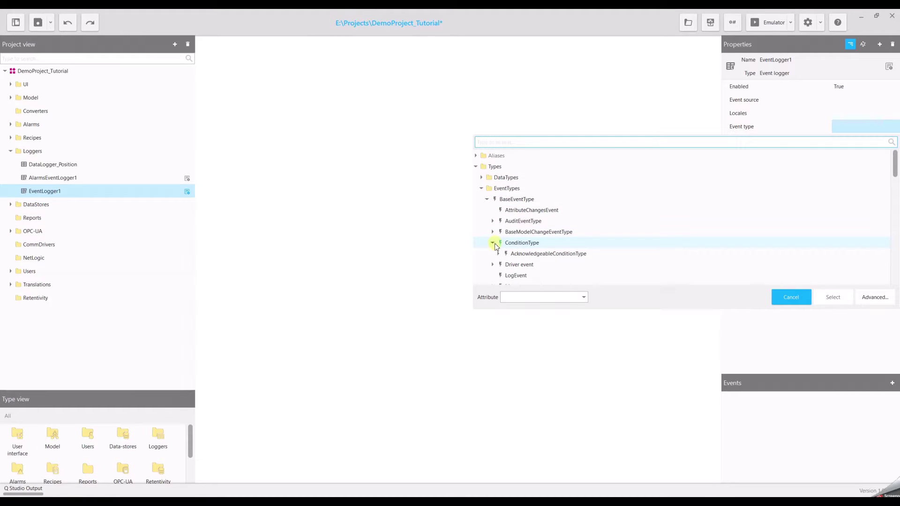
{"action": "left_click", "coordinate": [498, 254]}
{"action": "left_click", "coordinate": [531, 266]}
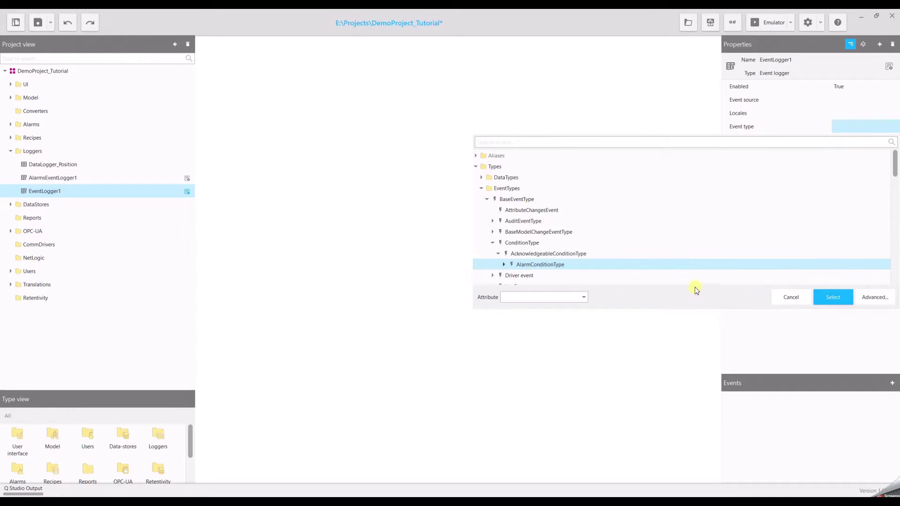
{"action": "left_click", "coordinate": [820, 300]}
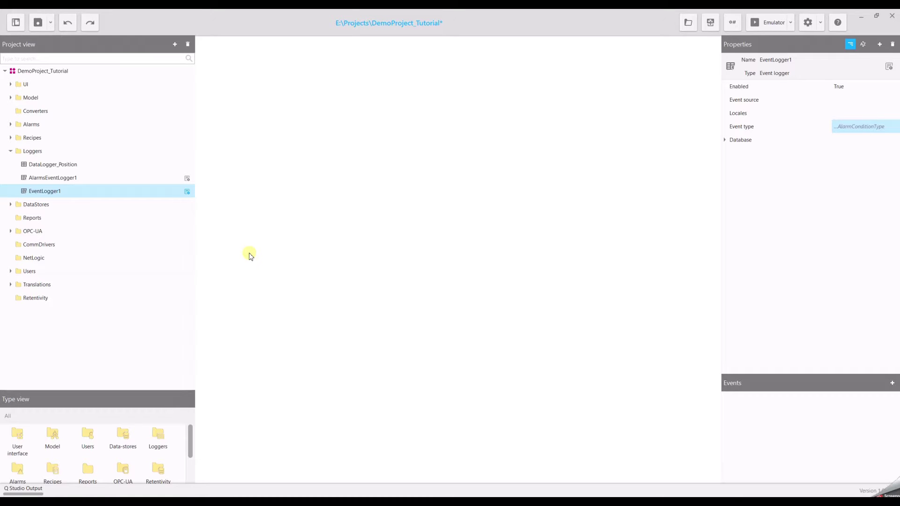
Examine which event fields are selected for logging in EventLogger1 and in AlarmsEventLogger1
{"action": "left_click", "coordinate": [188, 193]}
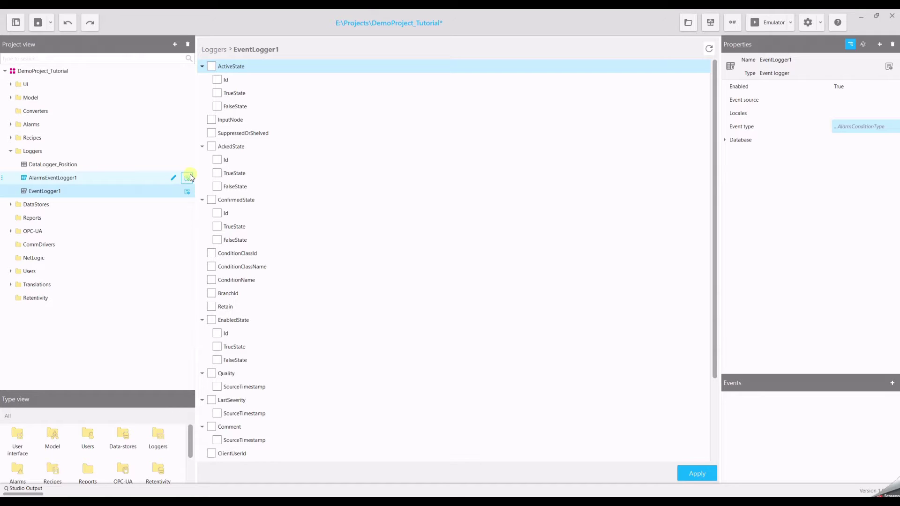
{"action": "left_click", "coordinate": [187, 180]}
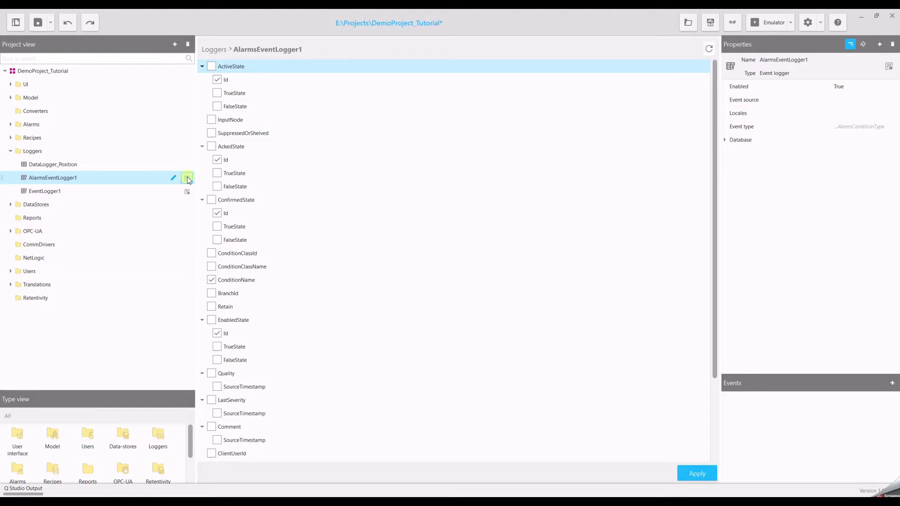
Create an embedded database named DB_AlarmHistory in DataStores and assign it as the database of AlarmsEventLogger1
{"action": "right_click", "coordinate": [44, 206]}
{"action": "mouse_move", "coordinate": [59, 210]}
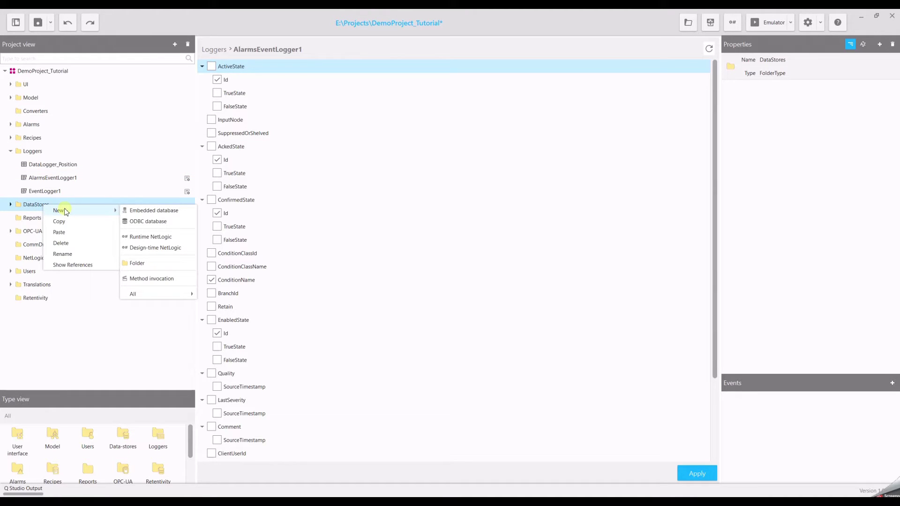
{"action": "left_click", "coordinate": [135, 211]}
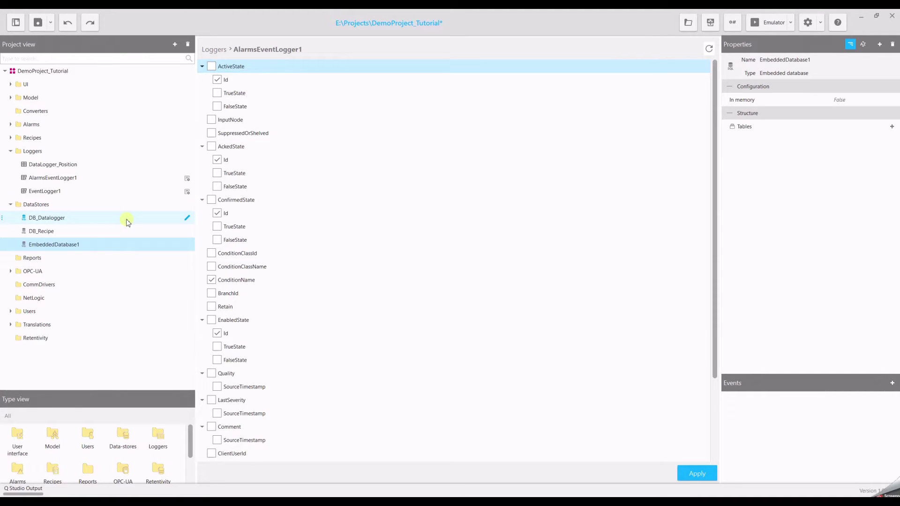
{"action": "key", "text": "F2"}
{"action": "type", "text": "DB_AlarmHist"}
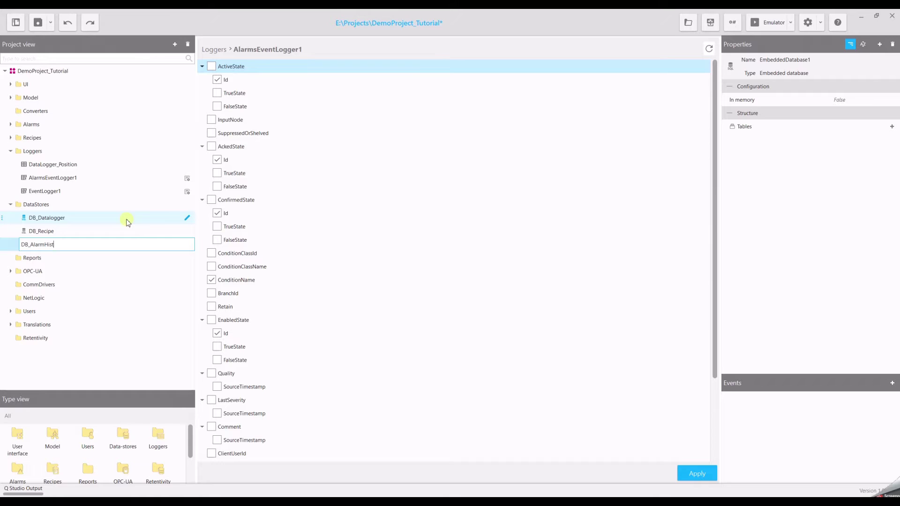
{"action": "type", "text": "ory"}
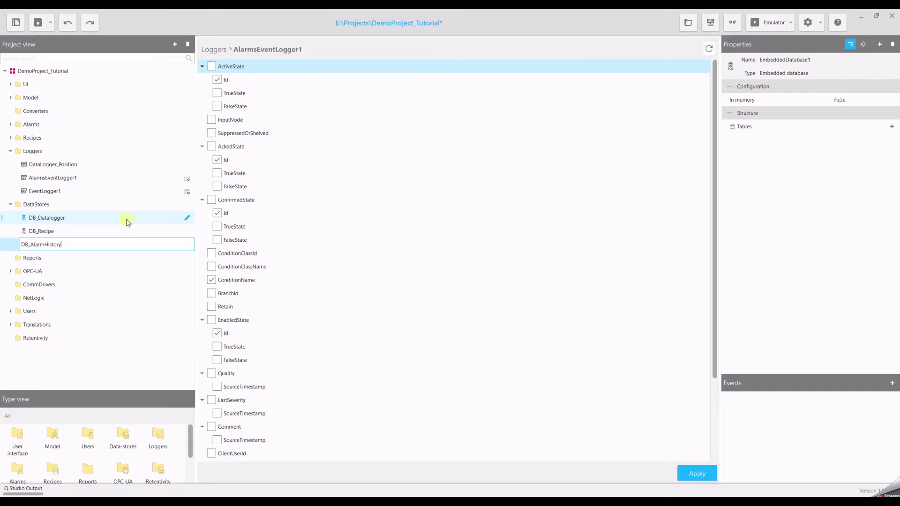
{"action": "left_click", "coordinate": [62, 182]}
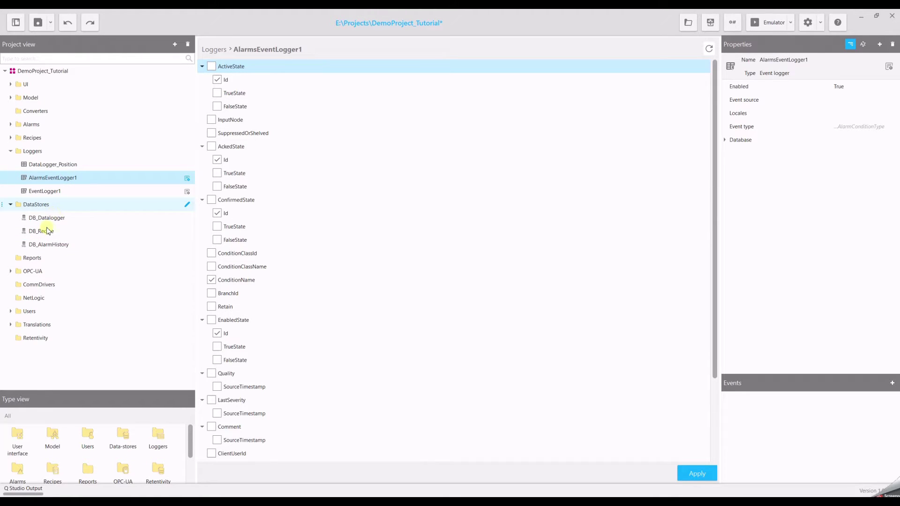
{"action": "left_click_drag", "start_coordinate": [39, 249], "coordinate": [855, 142]}
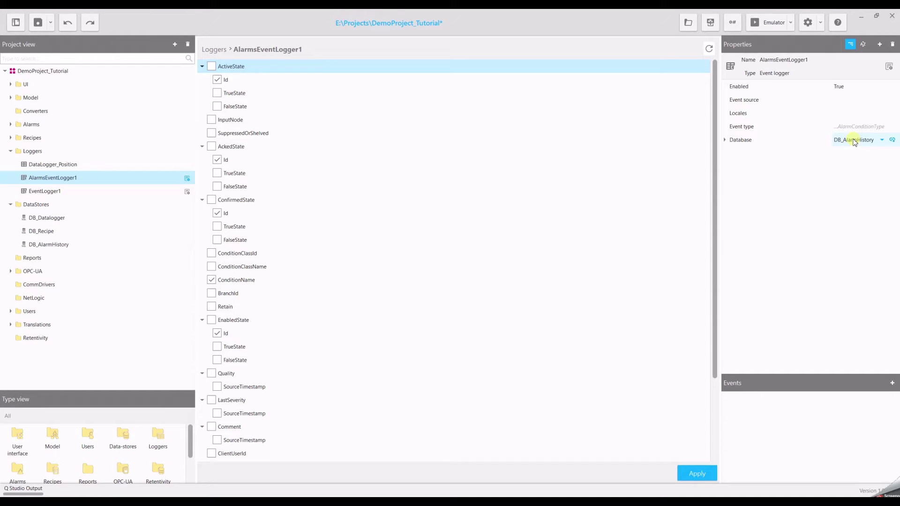
Create a new screen based on Template in the UI Screens folder and name it AlarmHistory
{"action": "left_click", "coordinate": [11, 85]}
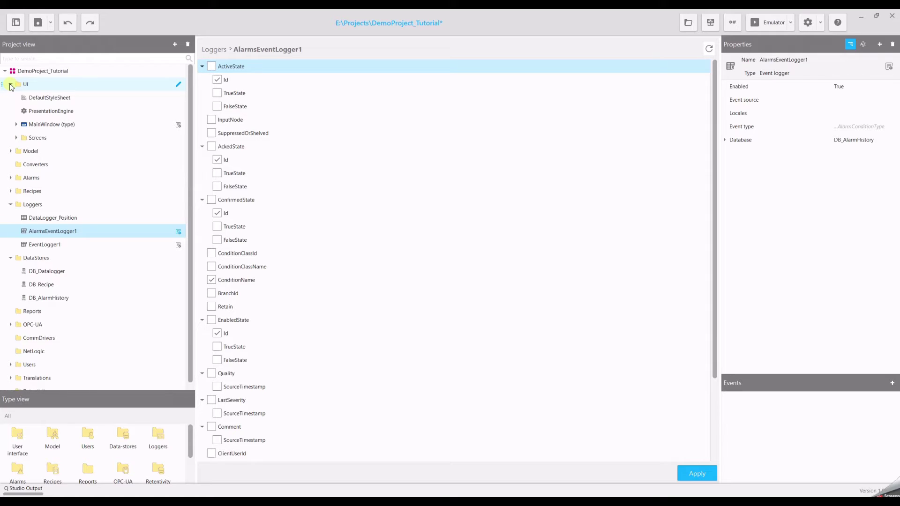
{"action": "right_click", "coordinate": [37, 140]}
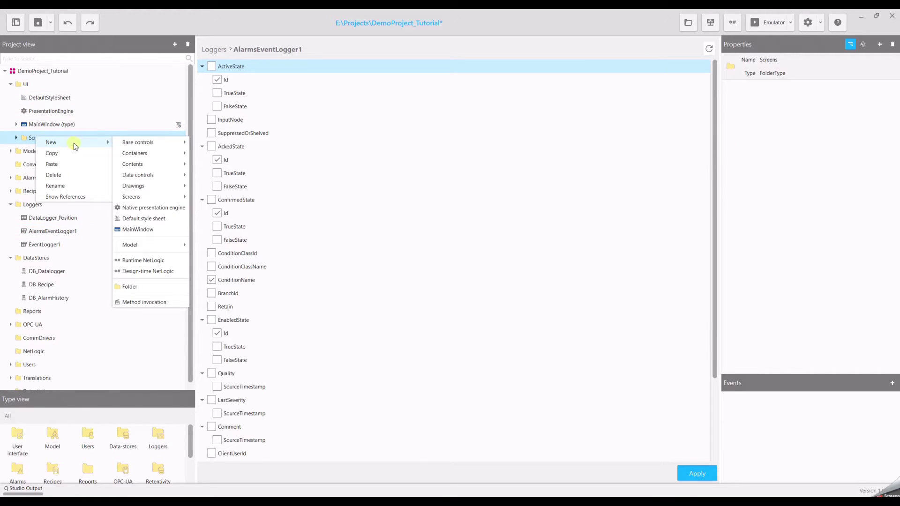
{"action": "mouse_move", "coordinate": [143, 196]}
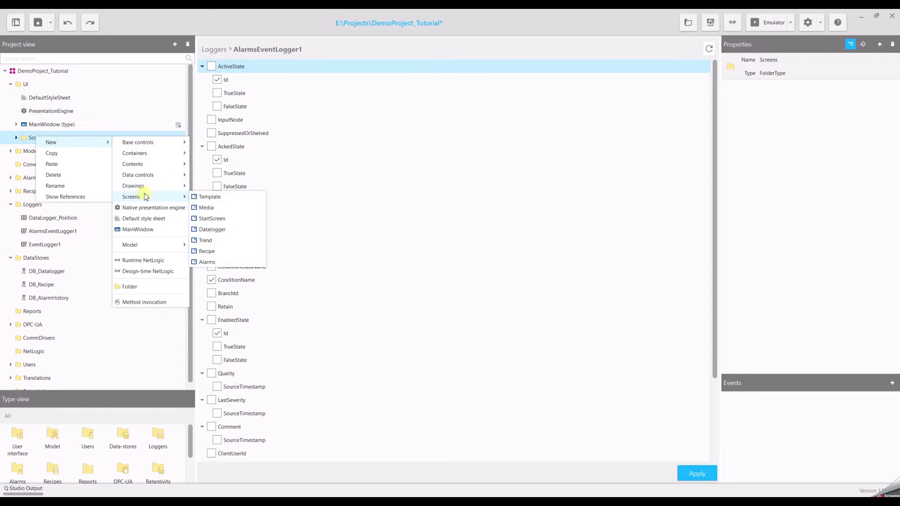
{"action": "left_click", "coordinate": [212, 197]}
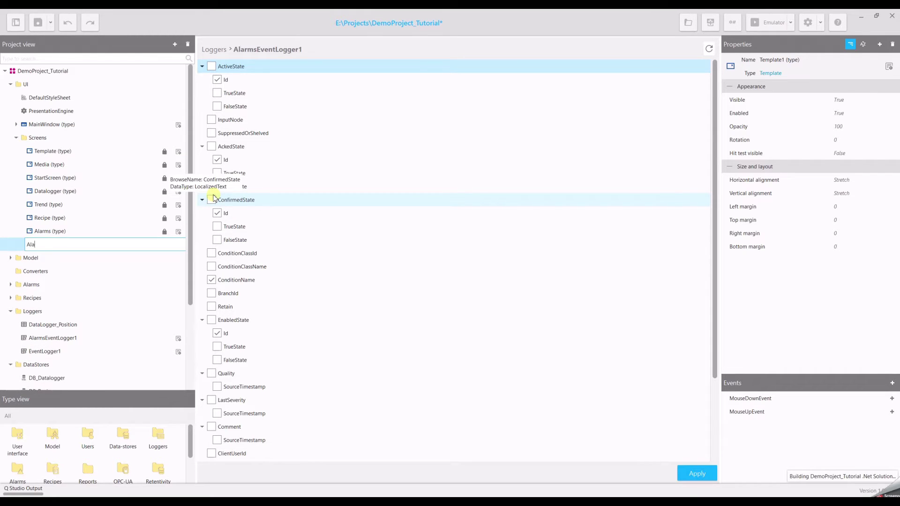
{"action": "type", "text": "AlarmHistory"}
{"action": "key", "text": "Return"}
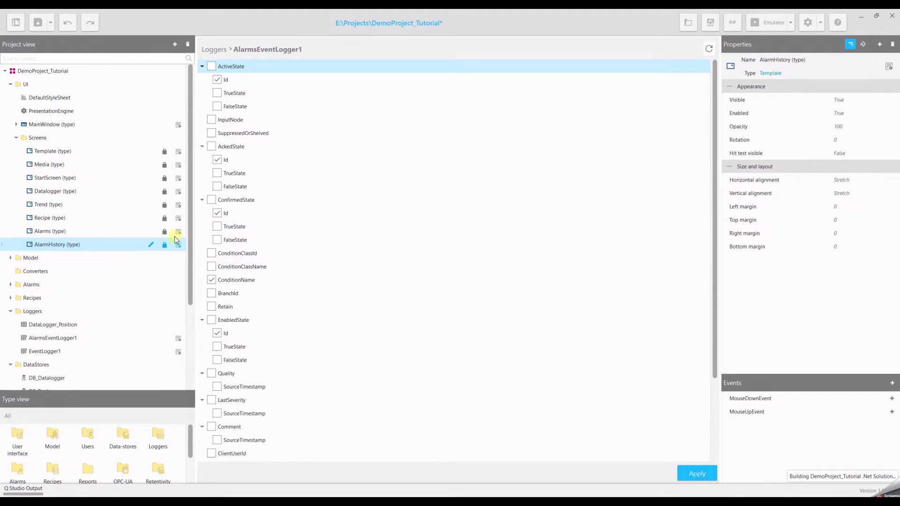
Open the AlarmHistory screen and place the Alarm History Grid widget from the template library inside Rectangle2
{"action": "double_click", "coordinate": [59, 245]}
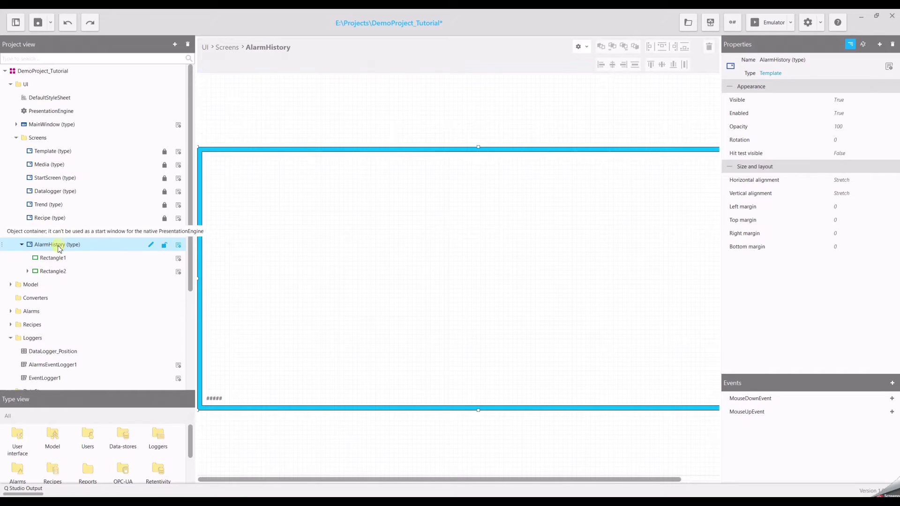
{"action": "left_click", "coordinate": [52, 273]}
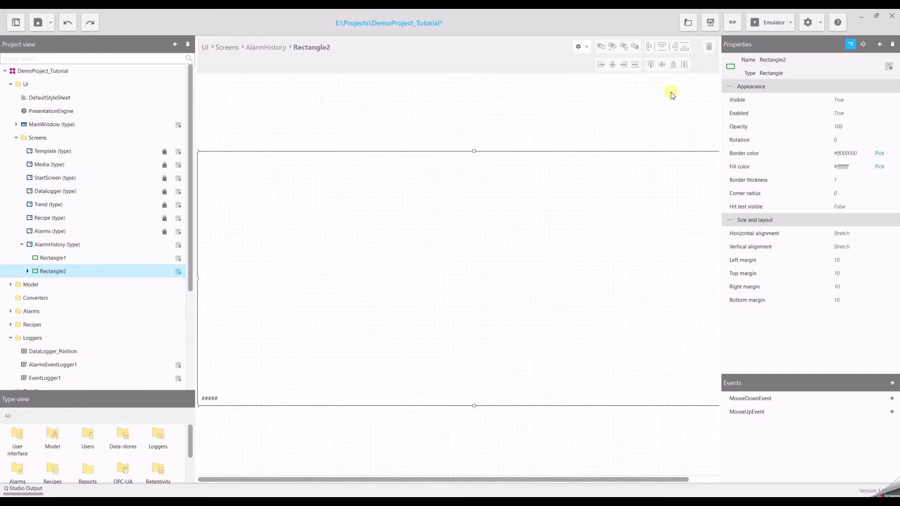
{"action": "left_click", "coordinate": [710, 24]}
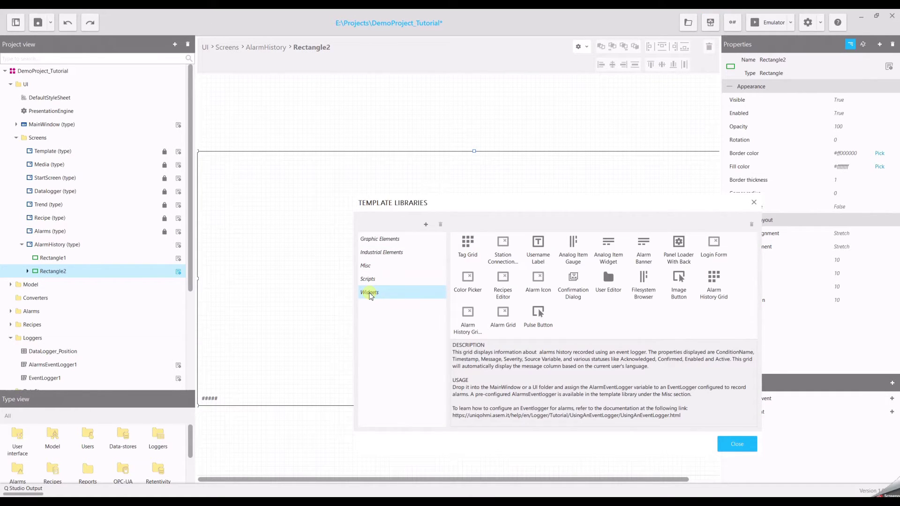
{"action": "left_click", "coordinate": [714, 284]}
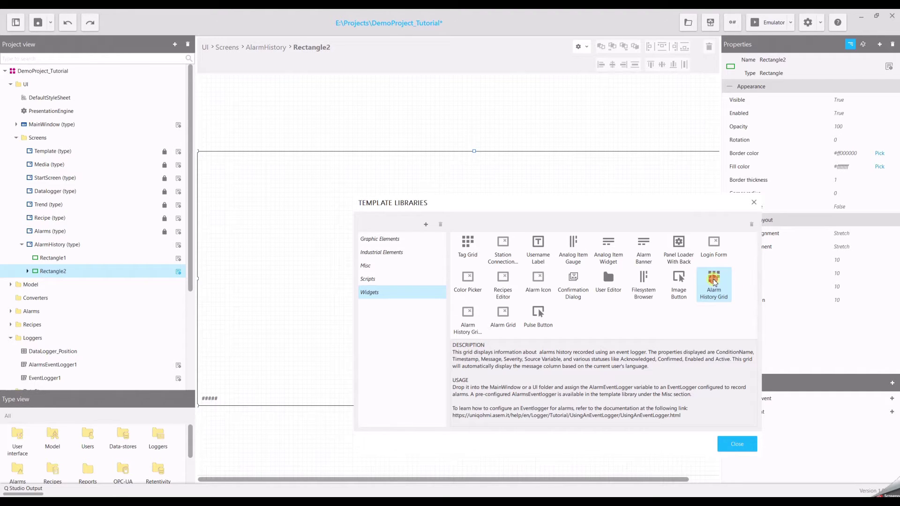
{"action": "left_click_drag", "start_coordinate": [714, 282], "coordinate": [256, 183]}
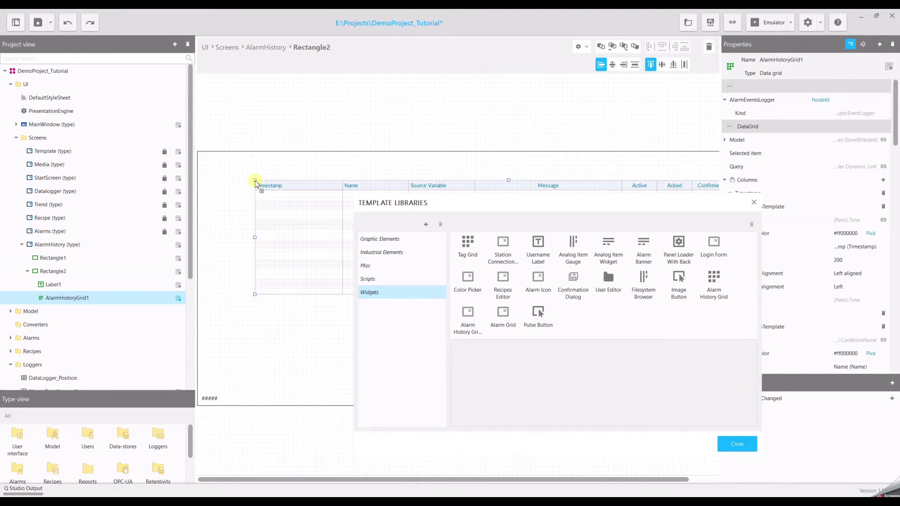
{"action": "left_click", "coordinate": [734, 444]}
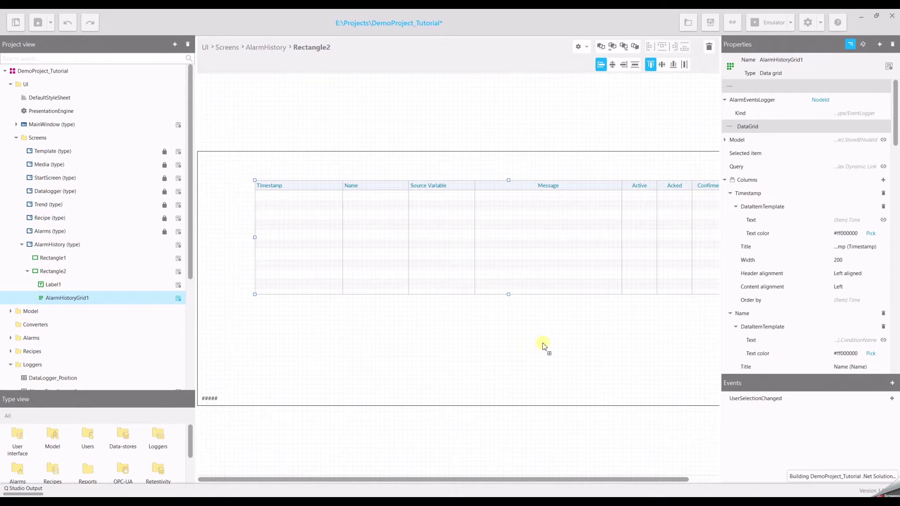
Set both the horizontal and vertical alignment of the alarm history grid to Stretch
{"action": "left_click_drag", "start_coordinate": [895, 113], "coordinate": [893, 340]}
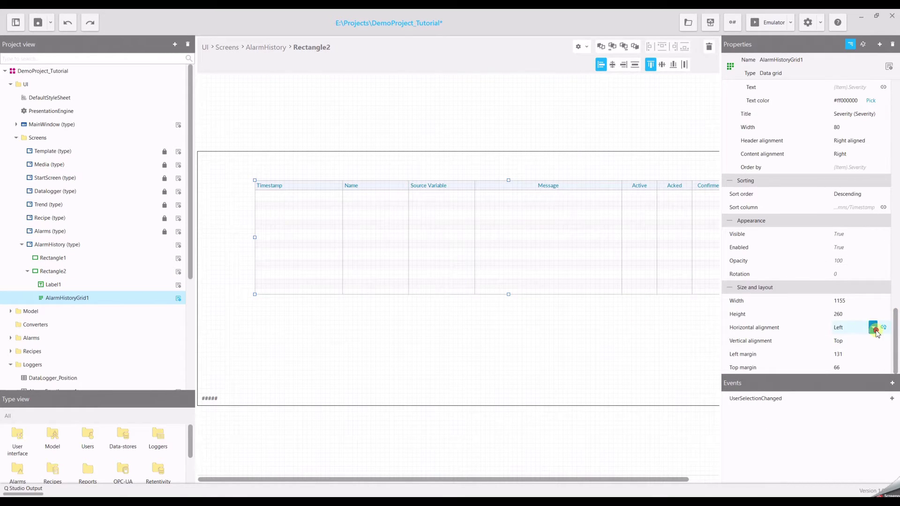
{"action": "left_click", "coordinate": [872, 327]}
{"action": "left_click", "coordinate": [859, 380]}
{"action": "left_click", "coordinate": [873, 314]}
{"action": "left_click", "coordinate": [841, 367]}
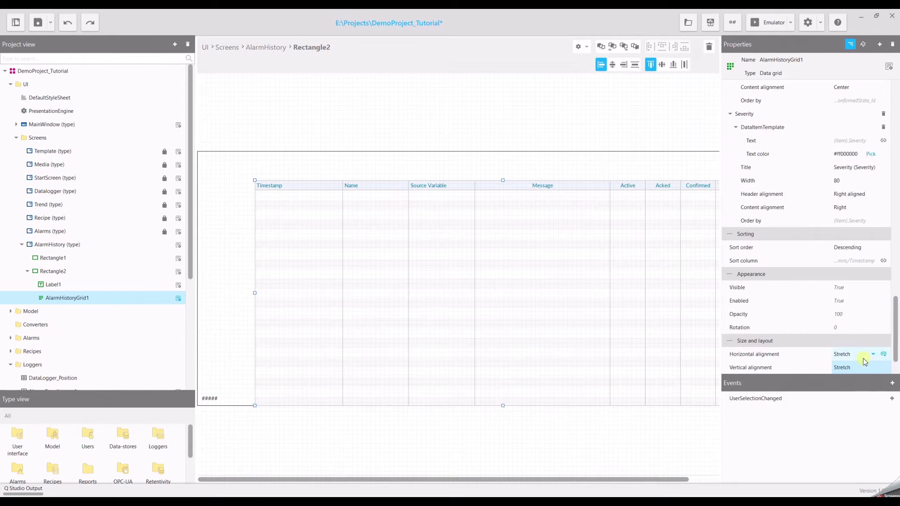
Set the alarm history grid's left, top, right and bottom margins to 50
{"action": "left_click_drag", "start_coordinate": [895, 347], "coordinate": [894, 370]}
{"action": "left_click", "coordinate": [838, 327]}
{"action": "type", "text": "50"}
{"action": "left_click", "coordinate": [837, 341]}
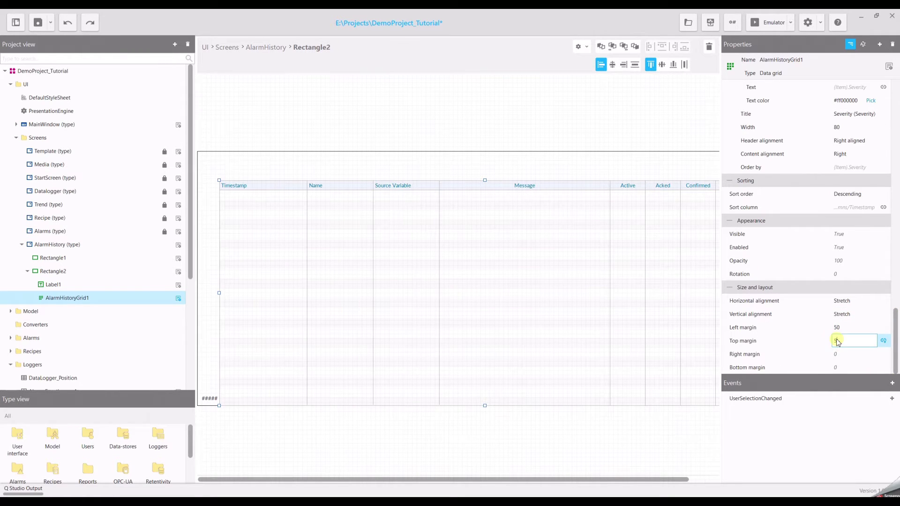
{"action": "type", "text": "50"}
{"action": "left_click", "coordinate": [837, 354]}
{"action": "type", "text": "50"}
{"action": "left_click", "coordinate": [838, 368]}
{"action": "type", "text": "50"}
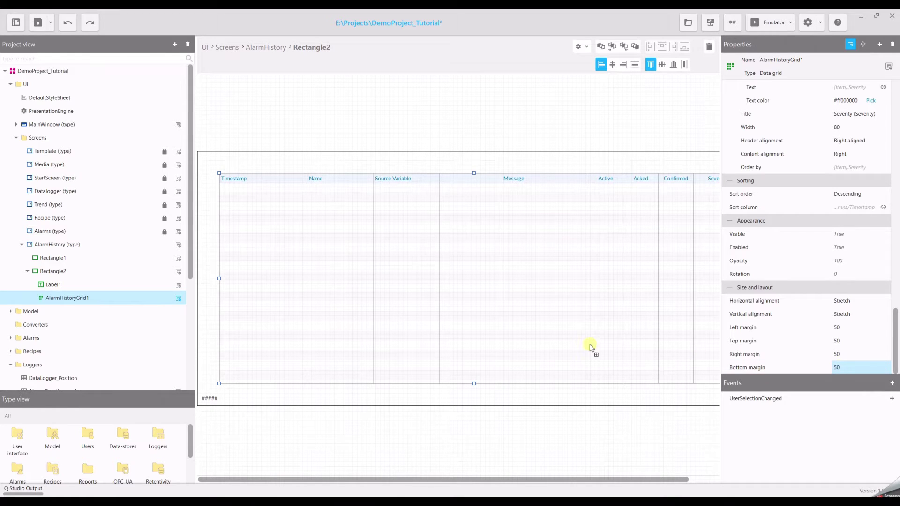
{"action": "left_click_drag", "start_coordinate": [897, 344], "coordinate": [895, 113]}
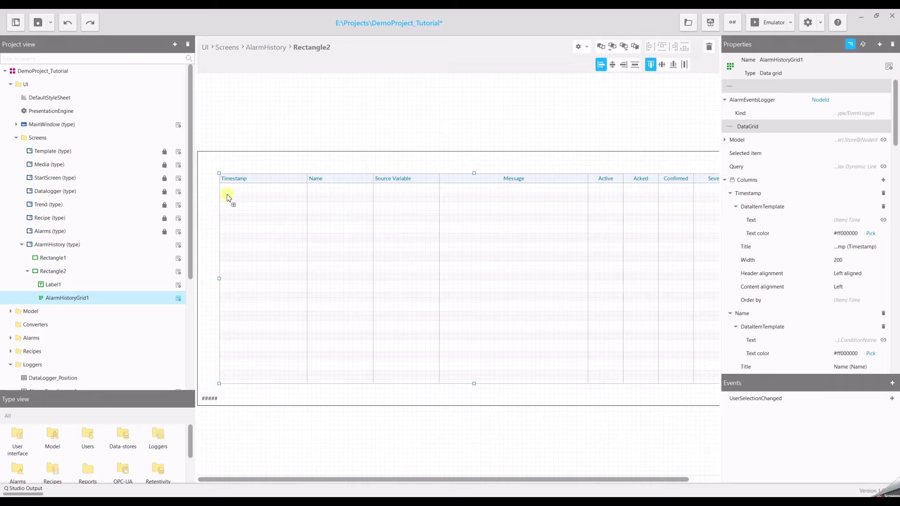
Link AlarmsEventLogger1 from the Loggers folder to the alarm history grid's AlarmEventsLogger property
{"action": "left_click_drag", "start_coordinate": [190, 194], "coordinate": [187, 268]}
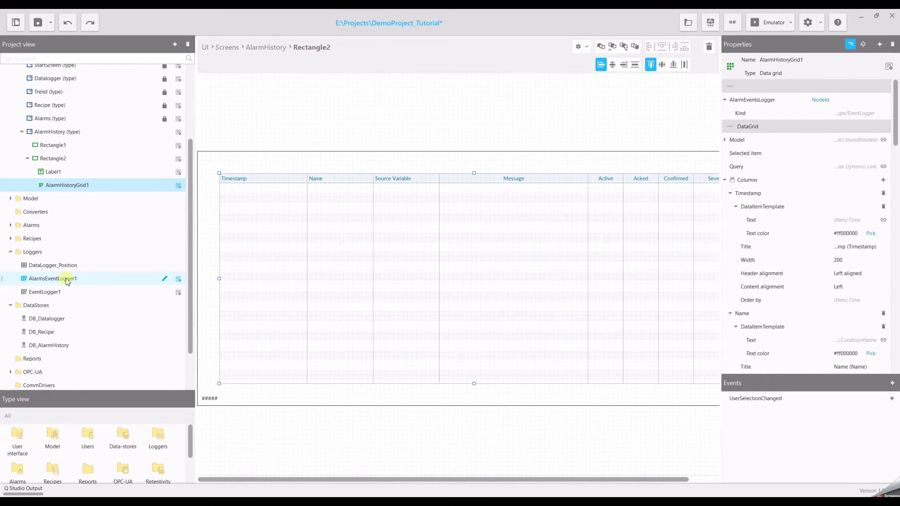
{"action": "left_click_drag", "start_coordinate": [67, 281], "coordinate": [826, 140]}
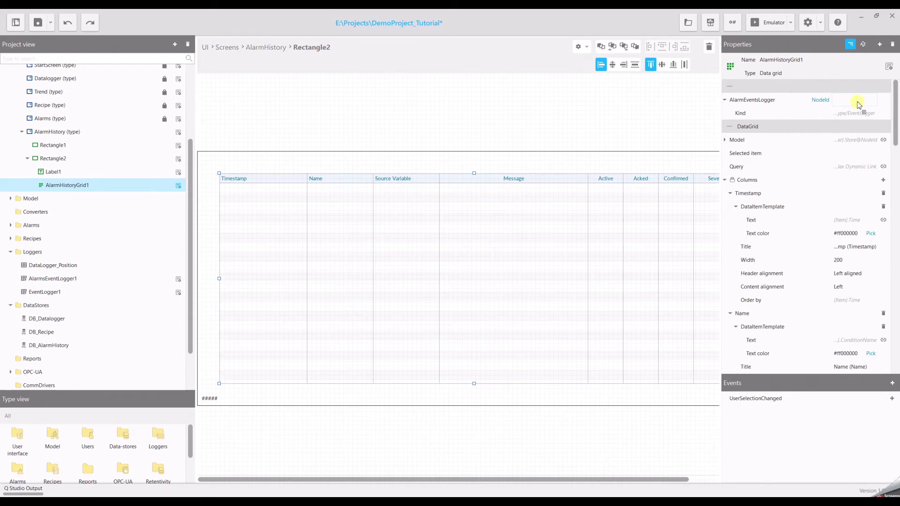
{"action": "left_click_drag", "start_coordinate": [860, 102], "coordinate": [860, 103]}
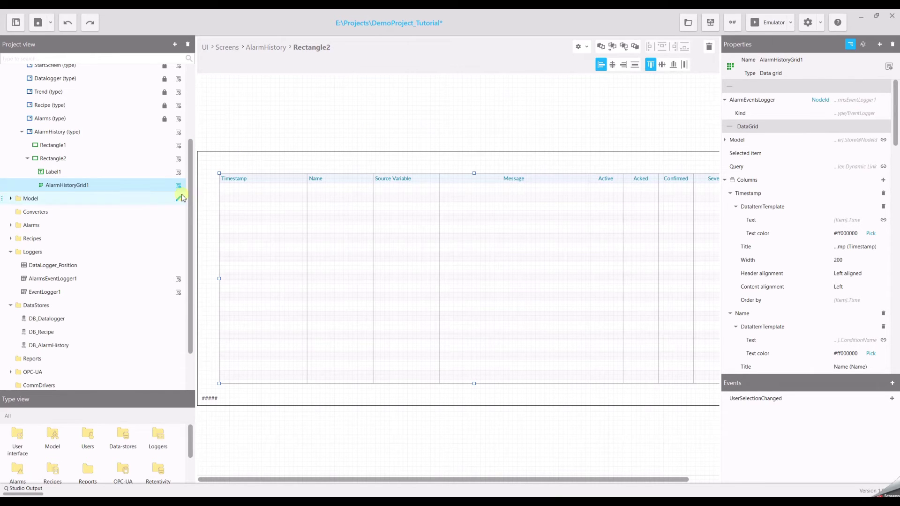
Open NavigationPanel1 inside the MainWindow's VerticalLayout1 and add the AlarmHistory screen as a new panel after Alarms
{"action": "left_click_drag", "start_coordinate": [190, 195], "coordinate": [193, 108]}
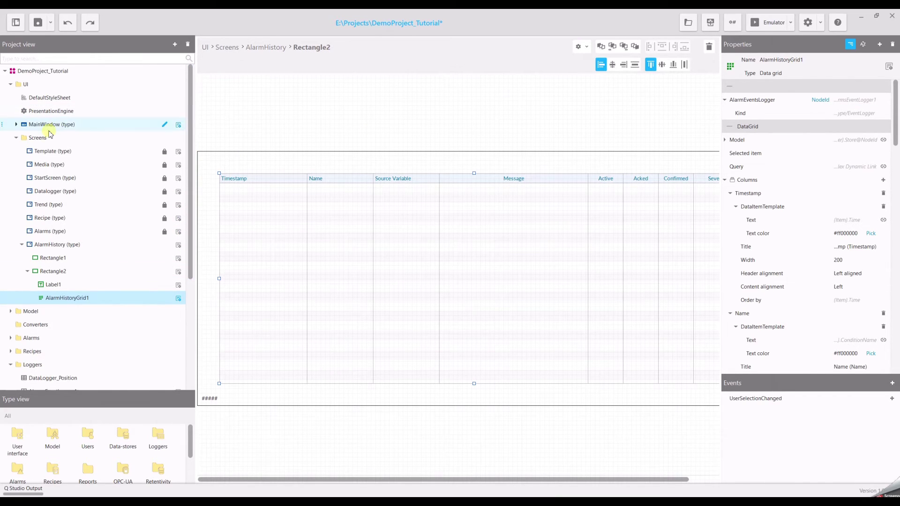
{"action": "left_click", "coordinate": [16, 124]}
{"action": "left_click", "coordinate": [21, 137]}
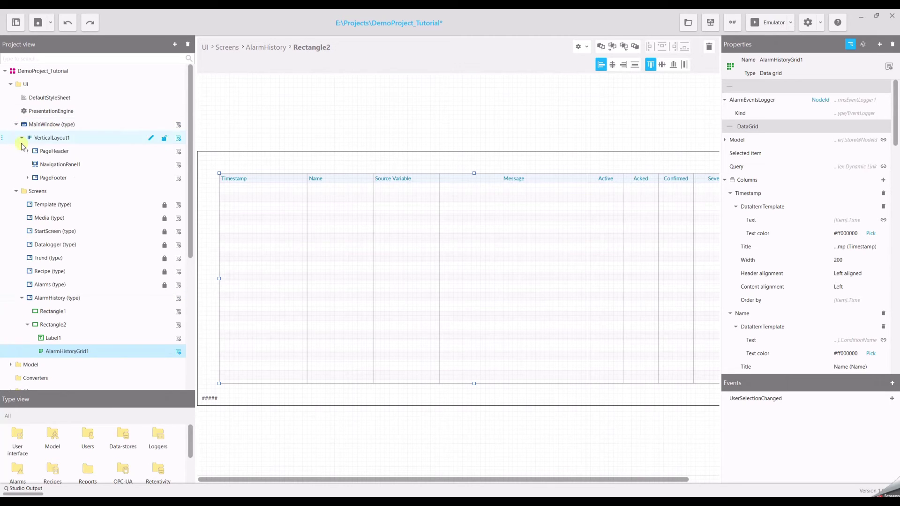
{"action": "double_click", "coordinate": [47, 165]}
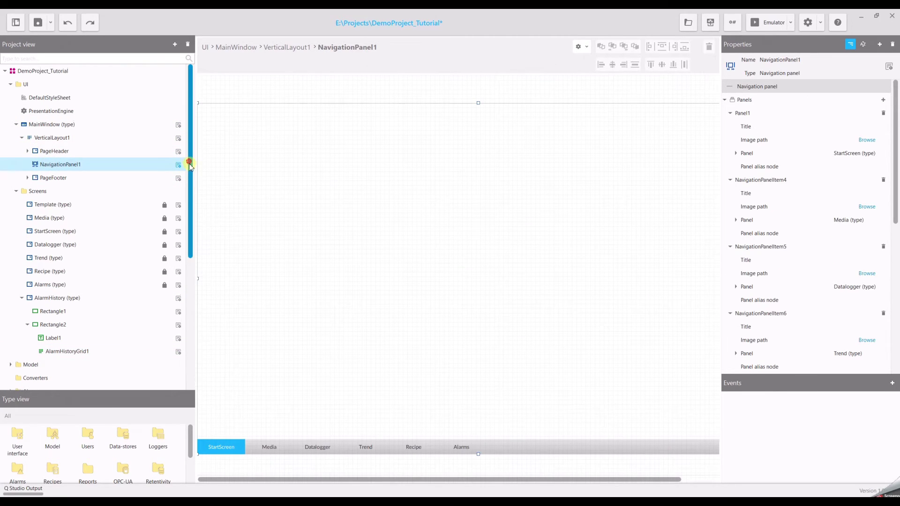
{"action": "left_click_drag", "start_coordinate": [190, 165], "coordinate": [156, 238]}
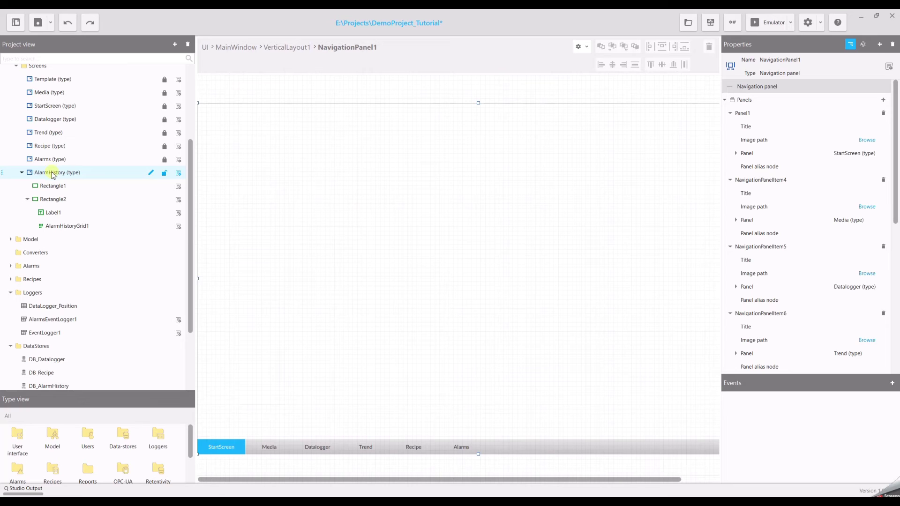
{"action": "left_click_drag", "start_coordinate": [52, 174], "coordinate": [496, 448]}
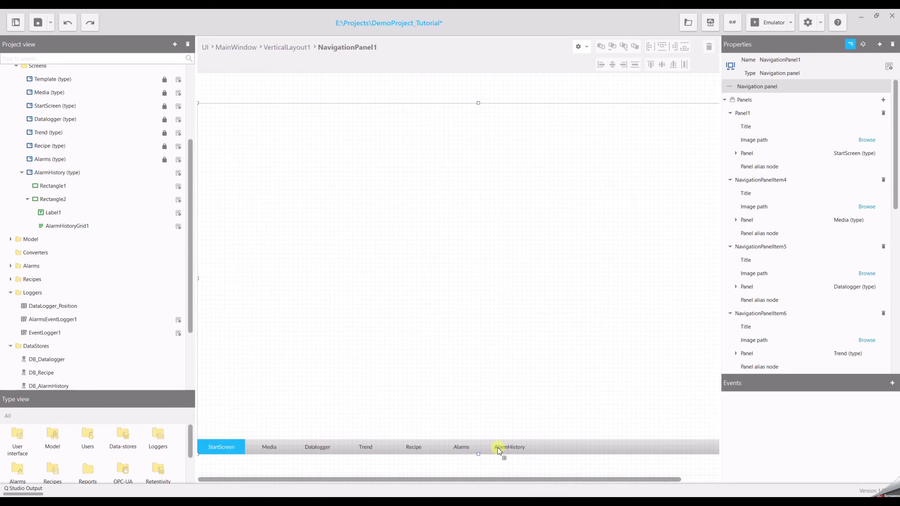
Run the emulator, toggle the digital alarm on and off and raise the Alarms page slider to about 25, and check the AlarmHistory page
{"action": "left_click", "coordinate": [771, 28]}
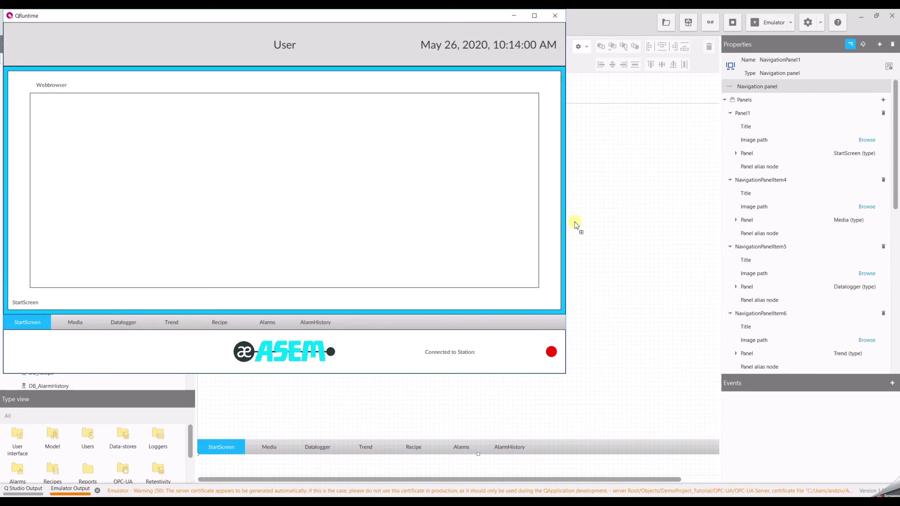
{"action": "left_click", "coordinate": [268, 324]}
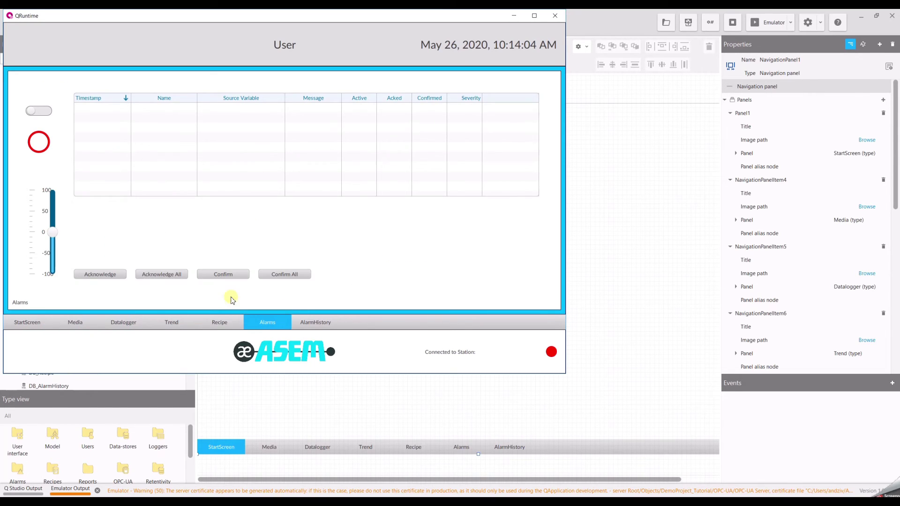
{"action": "left_click", "coordinate": [34, 110]}
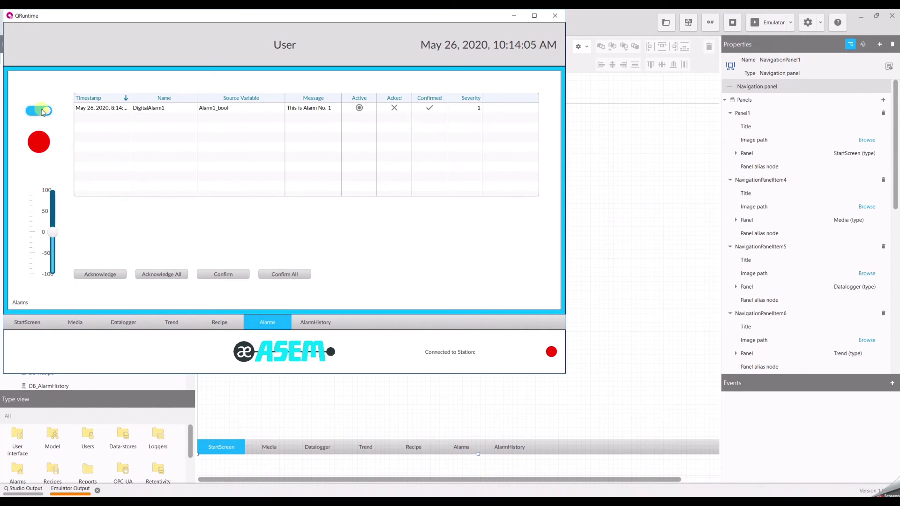
{"action": "left_click", "coordinate": [41, 111]}
{"action": "left_click_drag", "start_coordinate": [53, 232], "coordinate": [56, 223]}
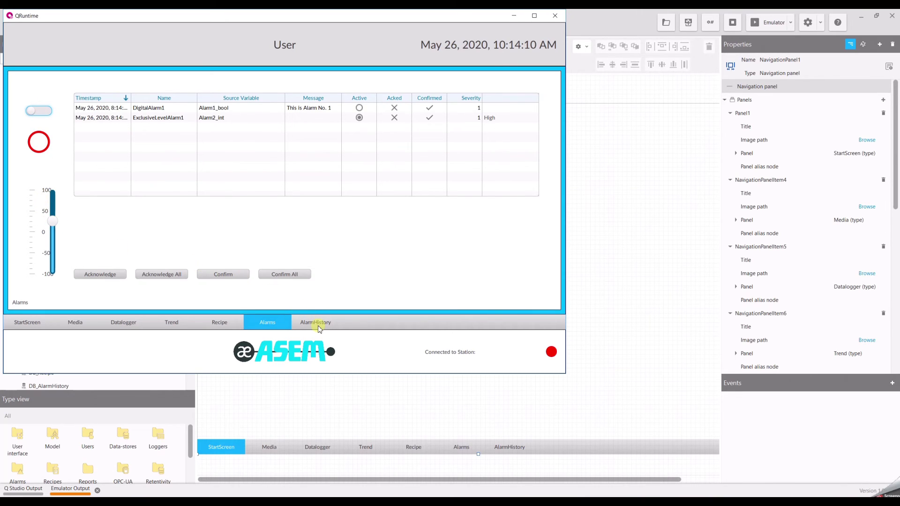
{"action": "left_click", "coordinate": [318, 326]}
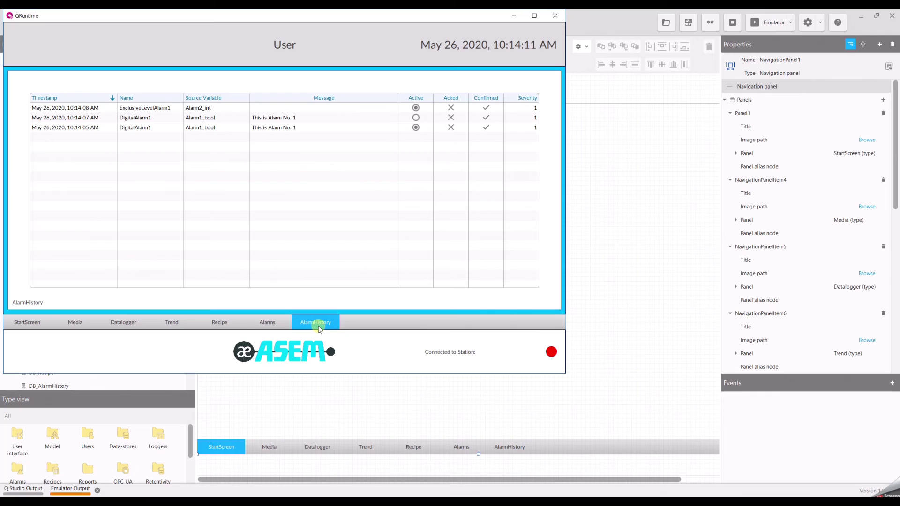